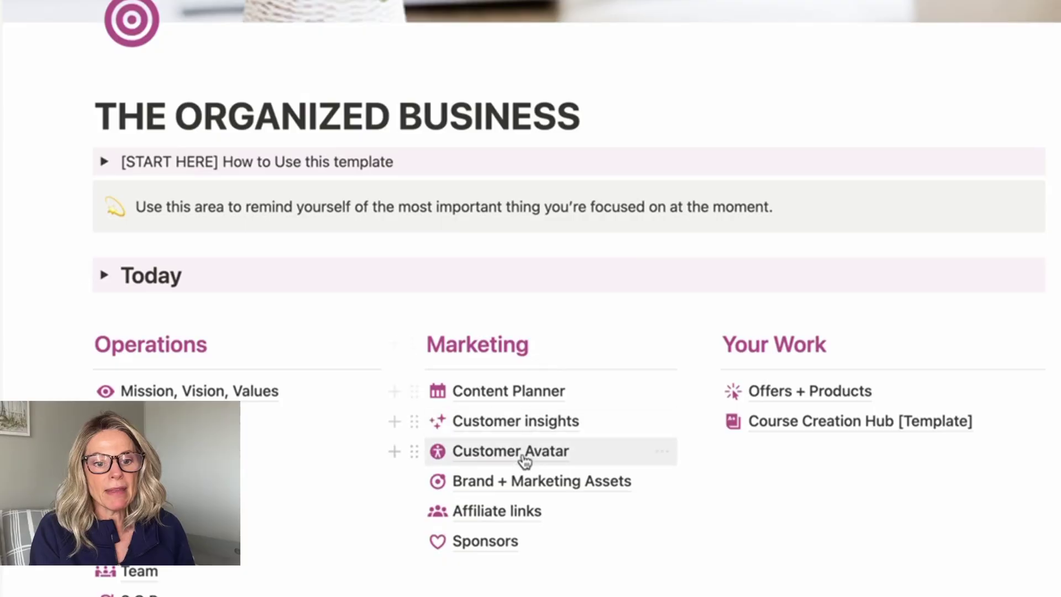
Open the Brand + Marketing Assets page, view the Coaching Agreement card's contents and close the card.
left_click(519, 487)
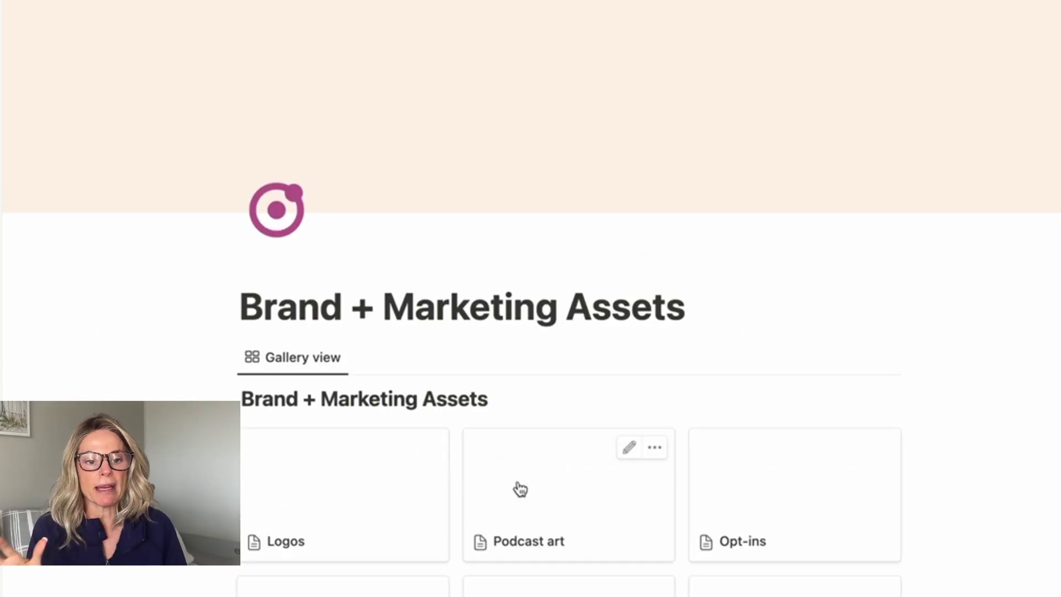
scroll(517, 488, "down", 5)
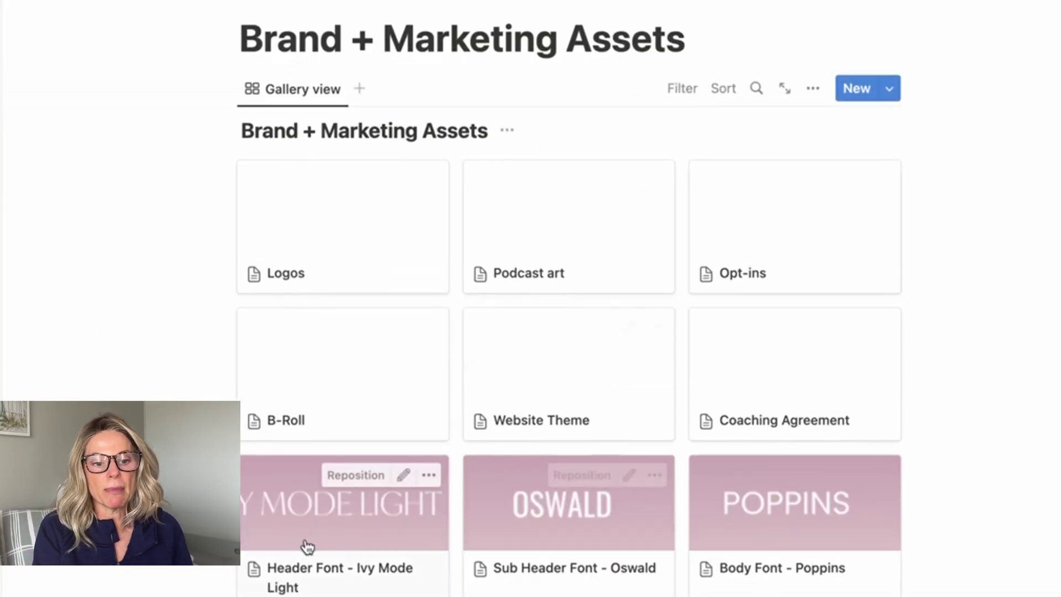
scroll(832, 501, "down", 2)
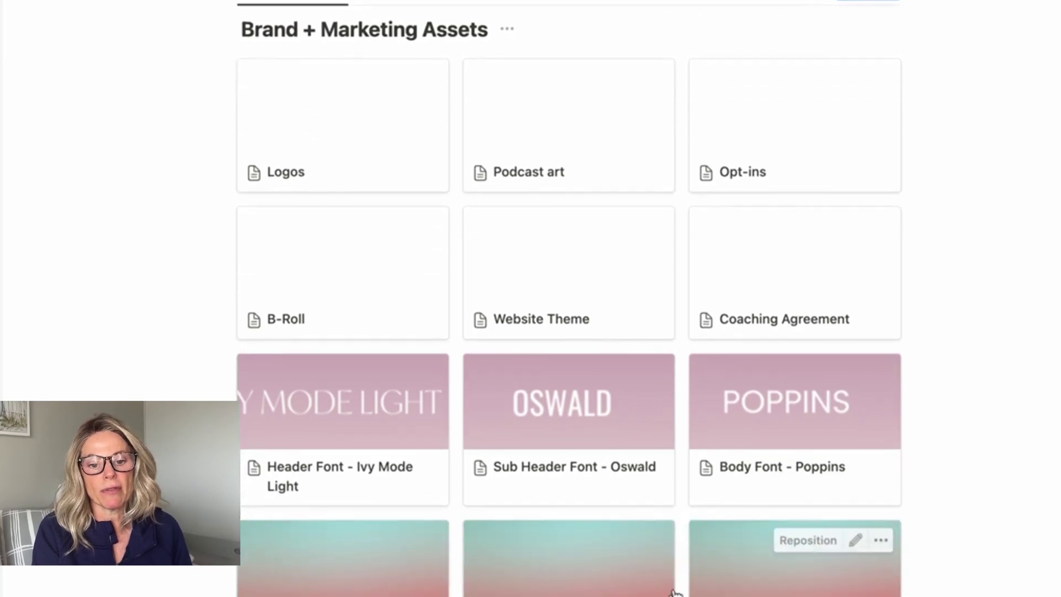
scroll(423, 585, "down", 1)
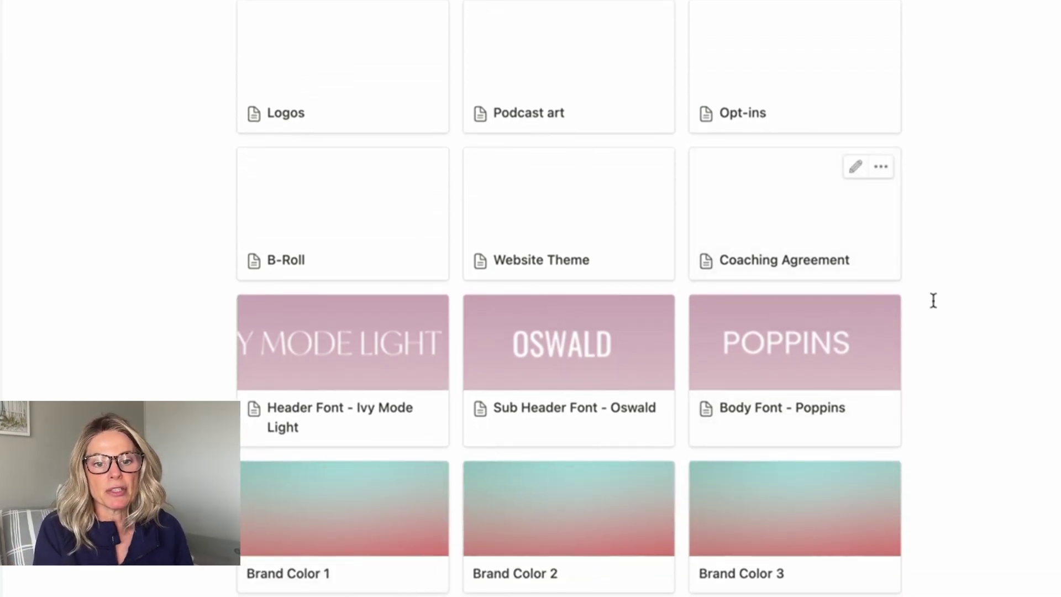
left_click(853, 267)
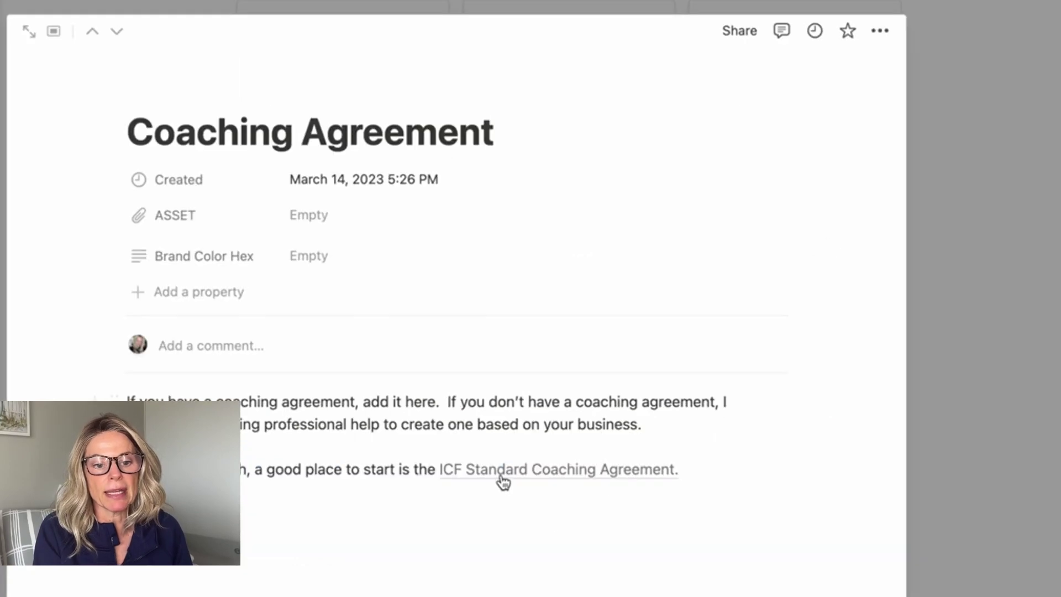
left_click(967, 462)
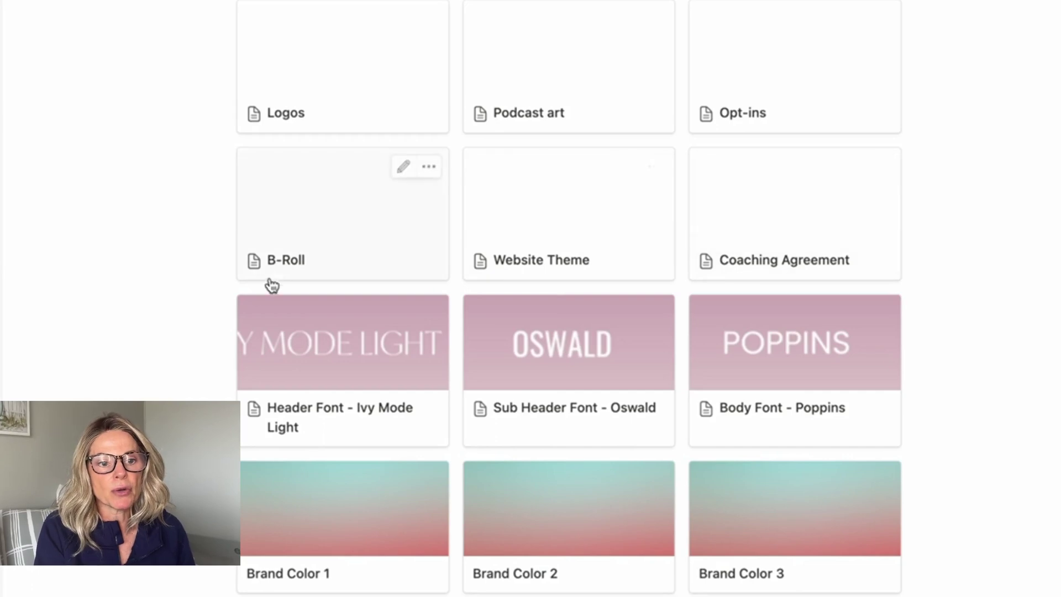
Examine the remaining brand colour, Canva link and template cards and the Mood Board gallery.
scroll(282, 278, "down", 7)
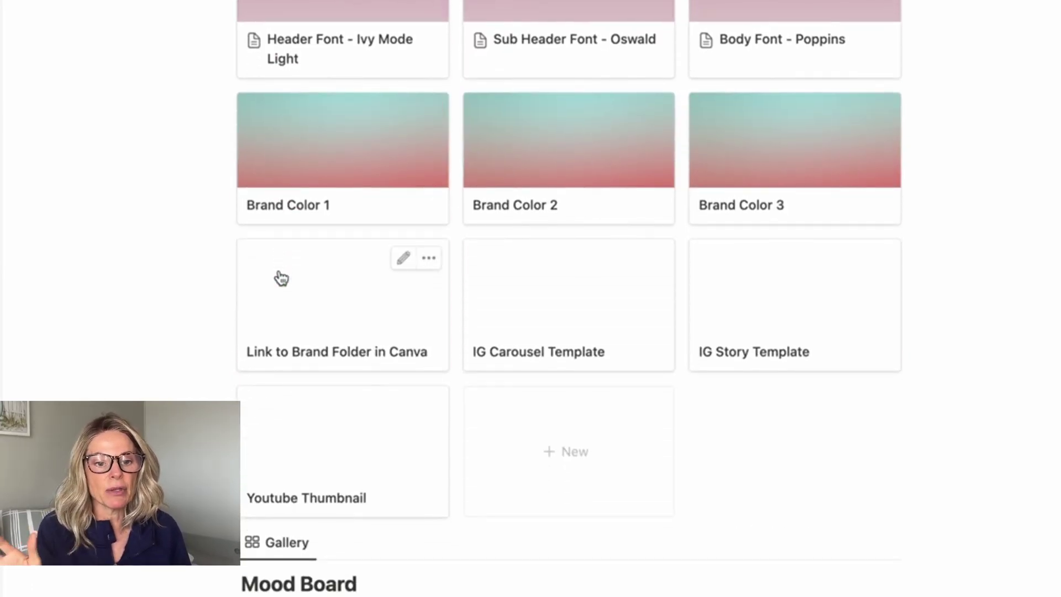
scroll(281, 277, "down", 2)
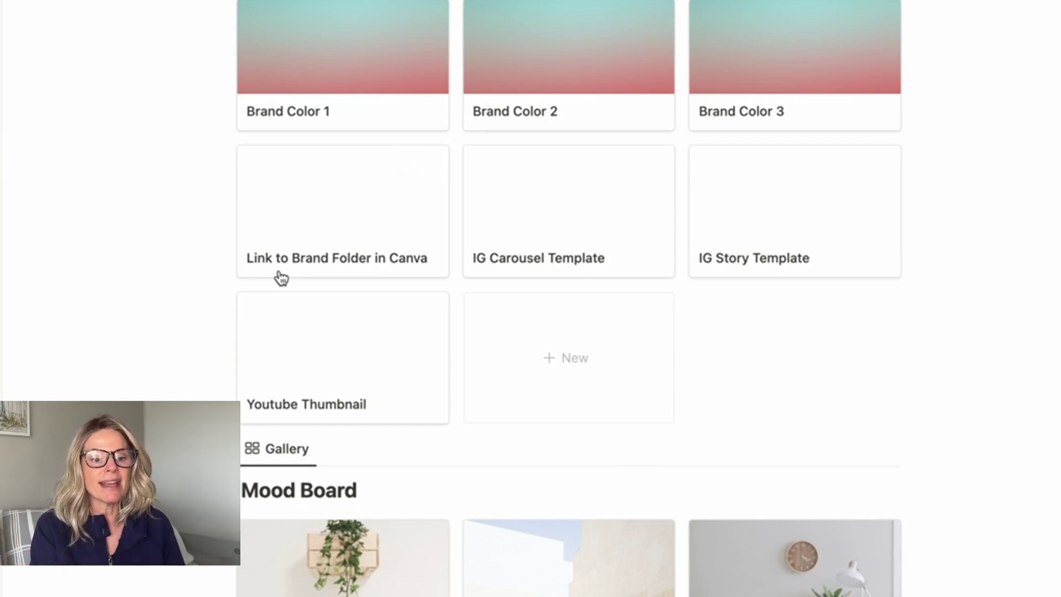
scroll(282, 278, "down", 3)
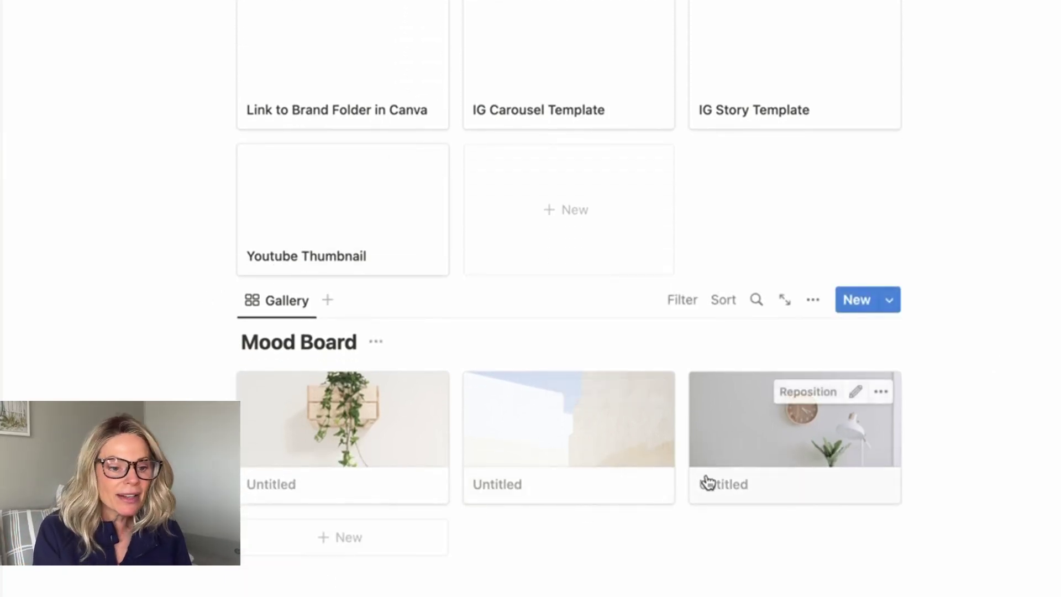
scroll(871, 391, "up", 6)
scroll(870, 390, "up", 5)
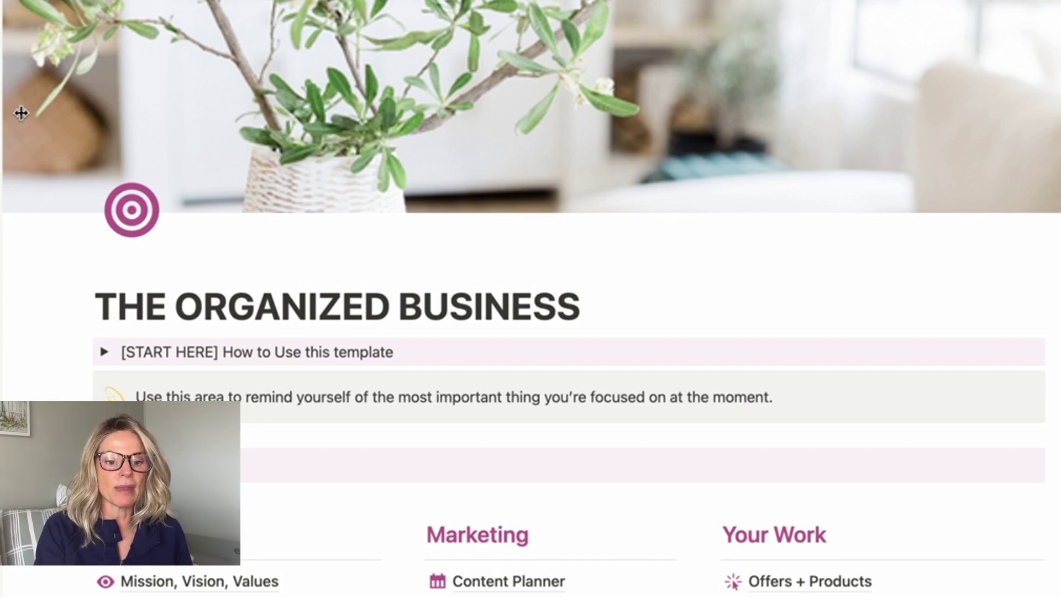
Expand and collapse the Today section on The Organized Business dashboard.
scroll(219, 249, "down", 3)
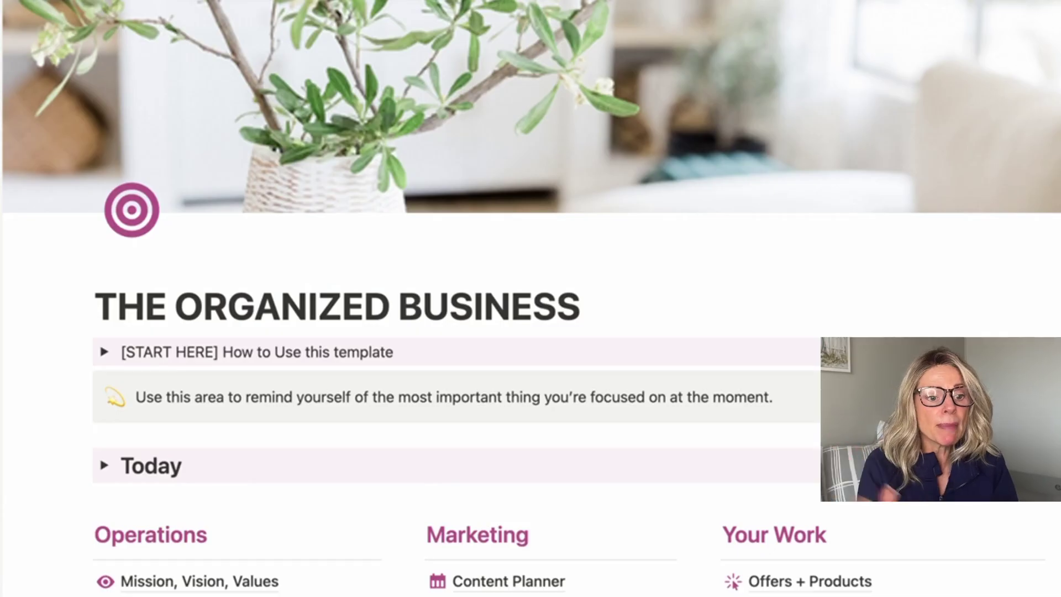
scroll(439, 379, "down", 3)
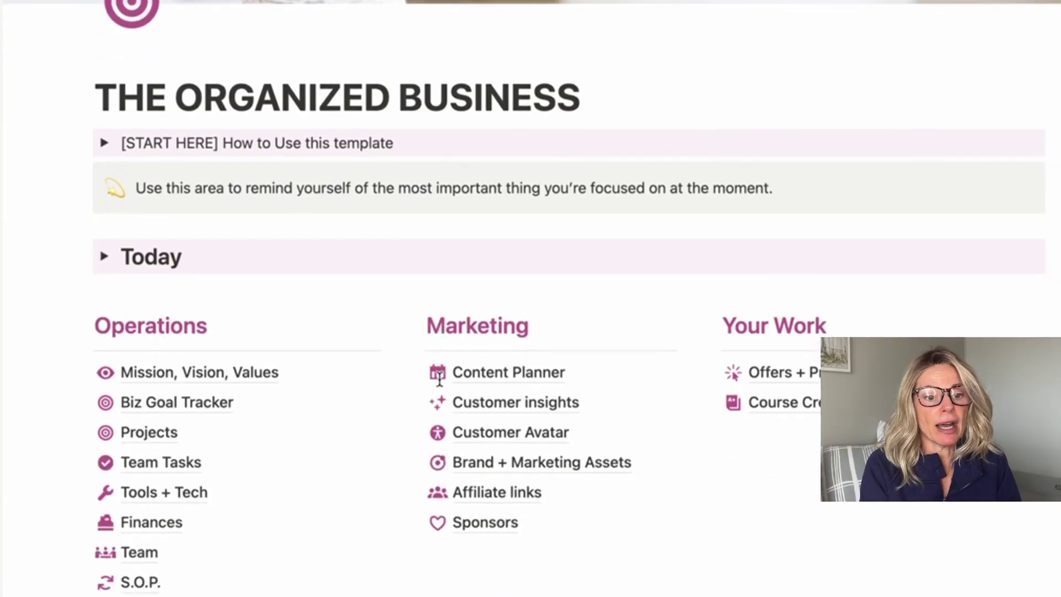
left_click(105, 258)
left_click(104, 258)
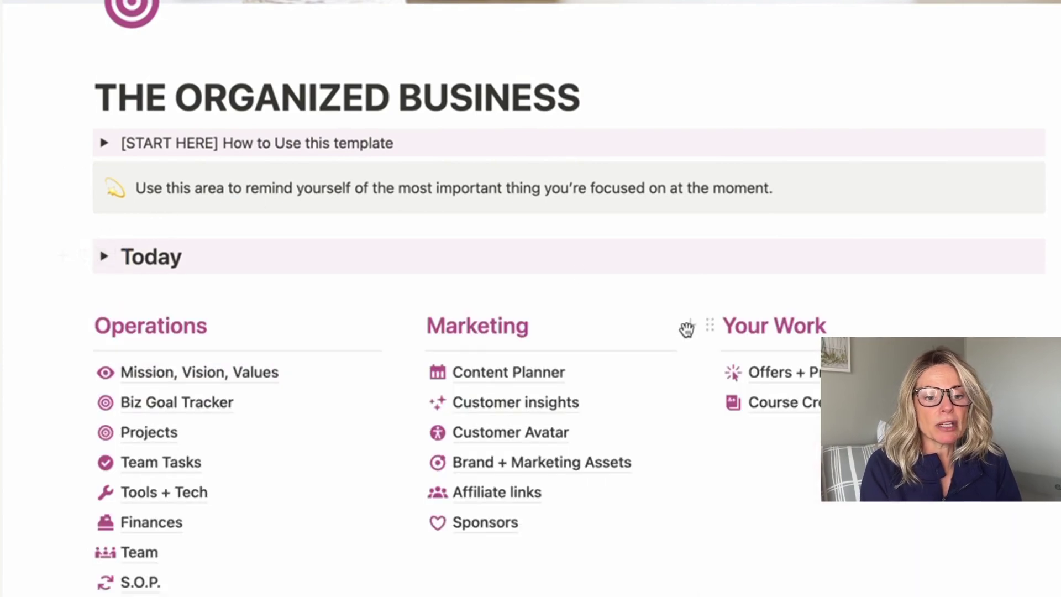
Expand and collapse the Revenue Tracker and Business Objectives sections to view their contents.
scroll(687, 330, "down", 3)
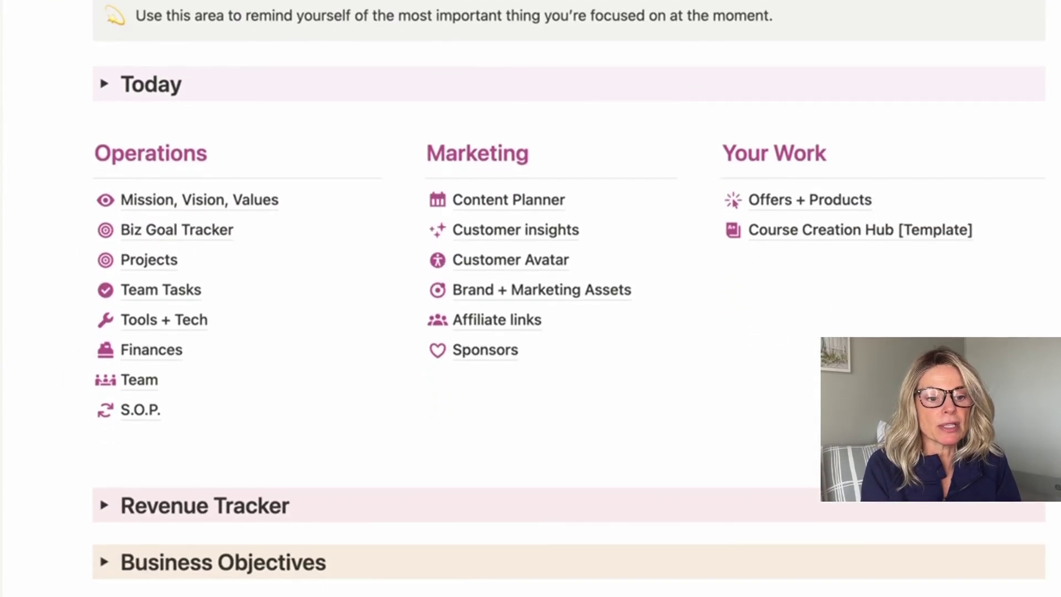
scroll(299, 381, "down", 4)
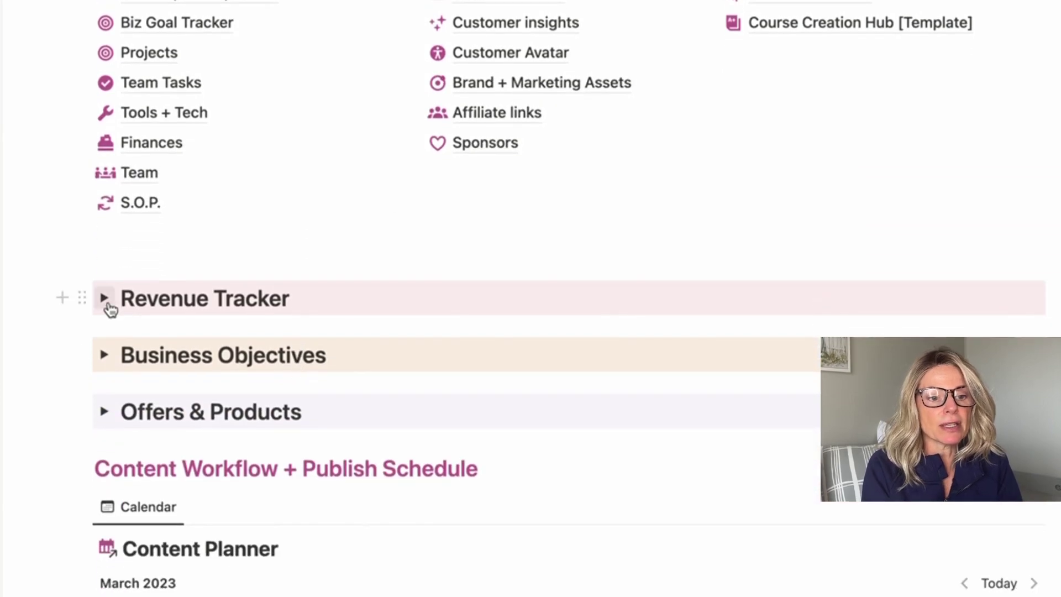
left_click(108, 304)
left_click(106, 301)
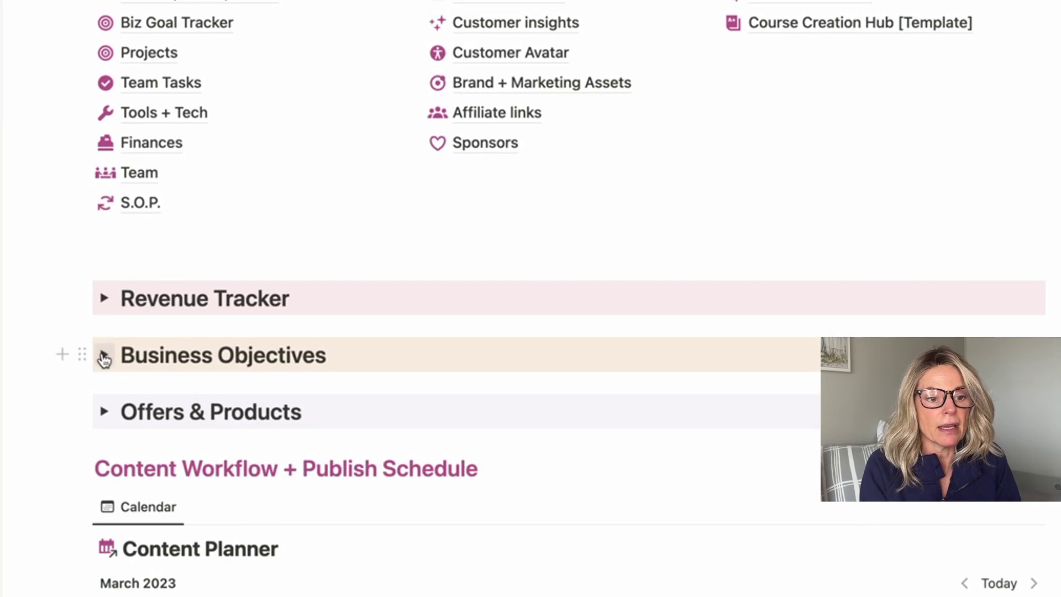
left_click(104, 356)
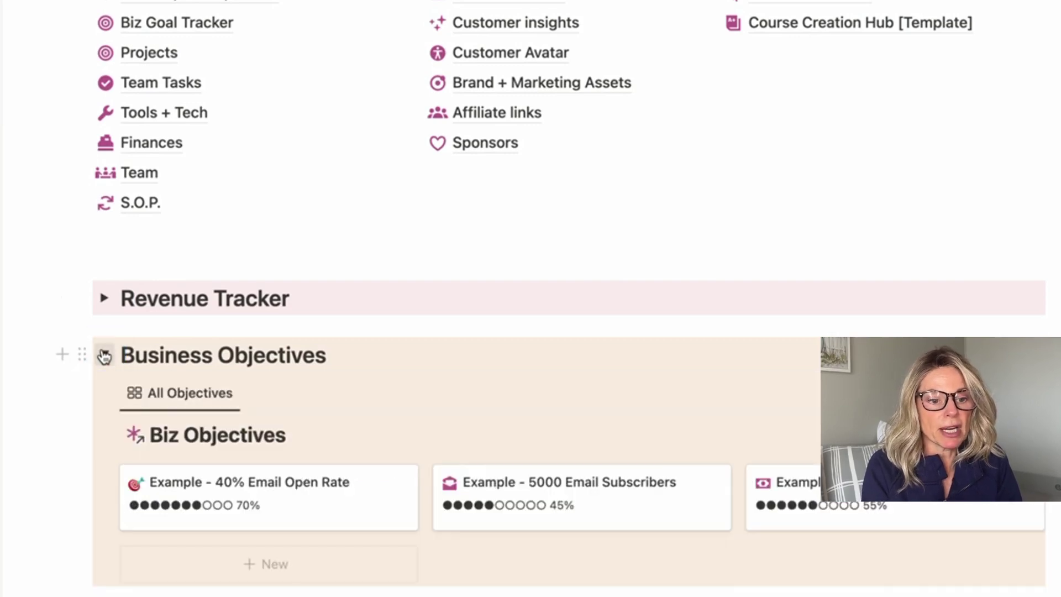
left_click(103, 357)
Expand the Offers & Products section, view its product table and collapse the section again.
left_click(103, 413)
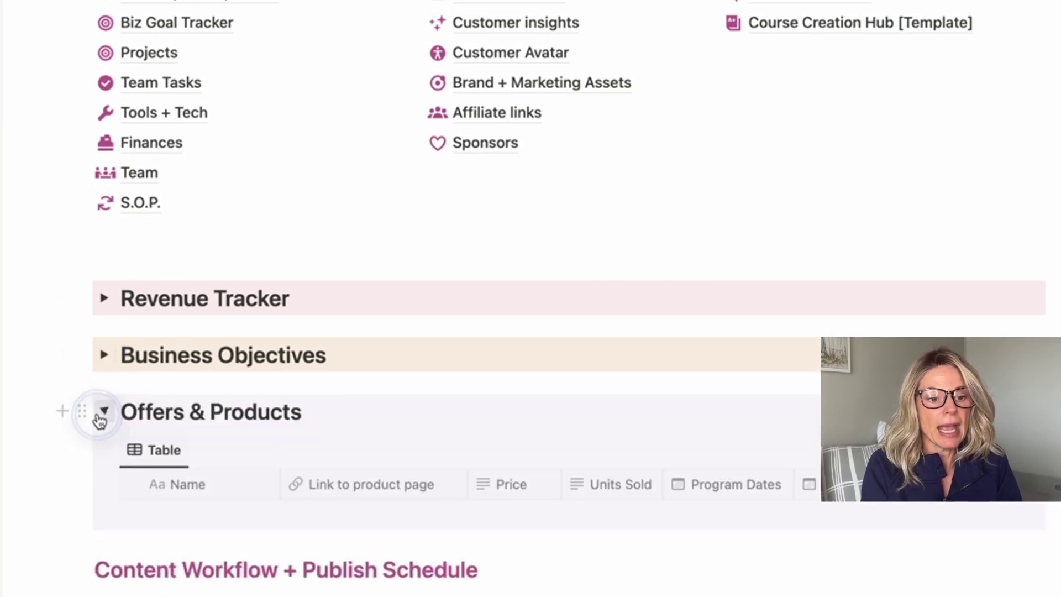
scroll(464, 412, "down", 3)
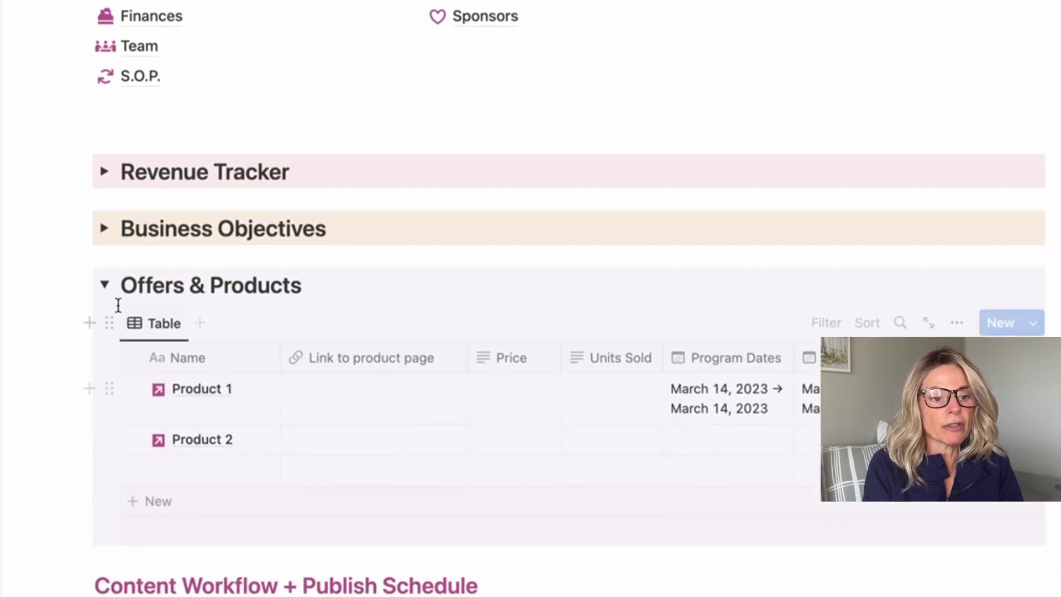
left_click(104, 286)
Add a new entry on March 7, 2023 to the Content Planner calendar and check its person-responsible property.
scroll(105, 295, "down", 3)
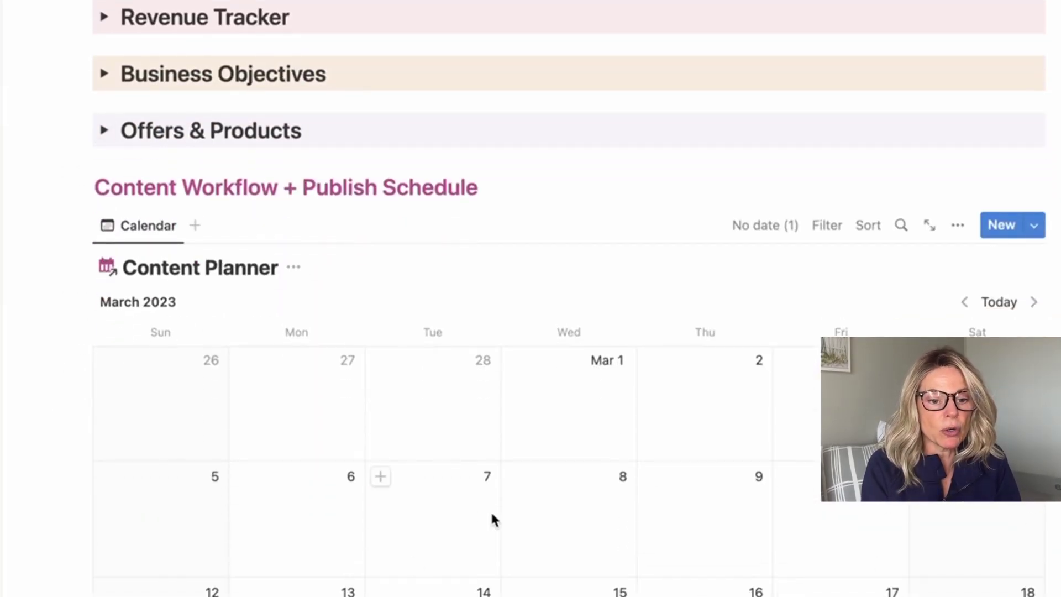
left_click(381, 478)
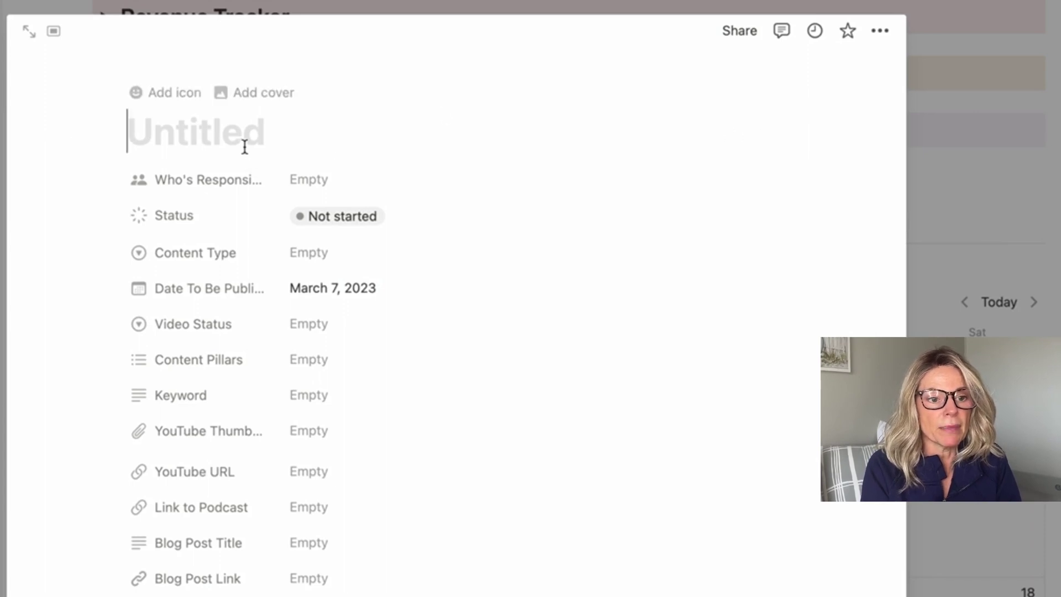
left_click(331, 194)
left_click(333, 125)
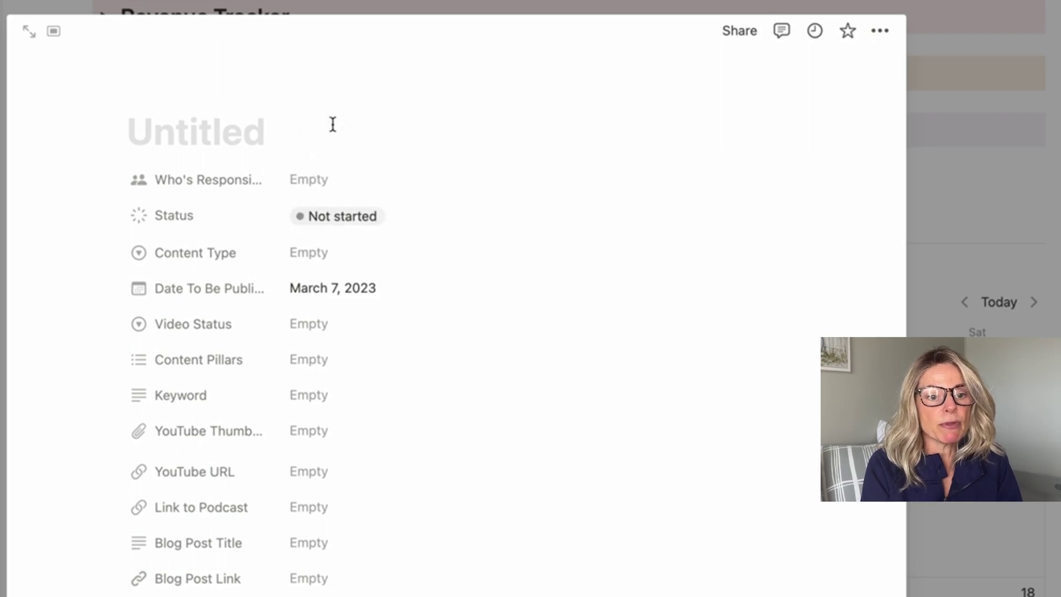
View the available Status, Content Type and Content Pillars options of the March 7 entry without selecting any.
left_click(395, 230)
left_click(389, 219)
left_click(391, 219)
left_click(430, 134)
left_click(359, 254)
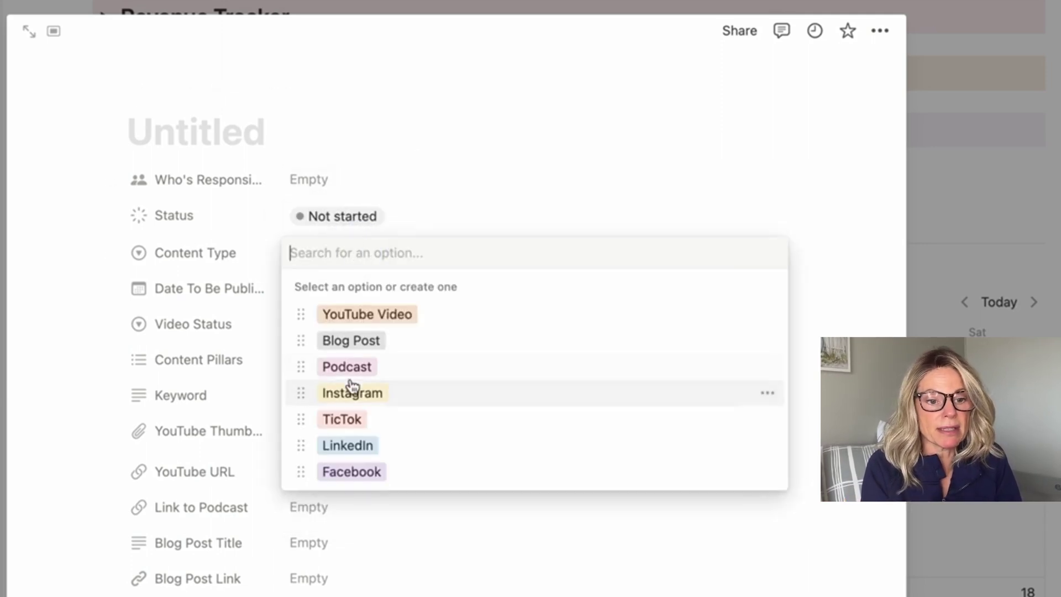
left_click(423, 102)
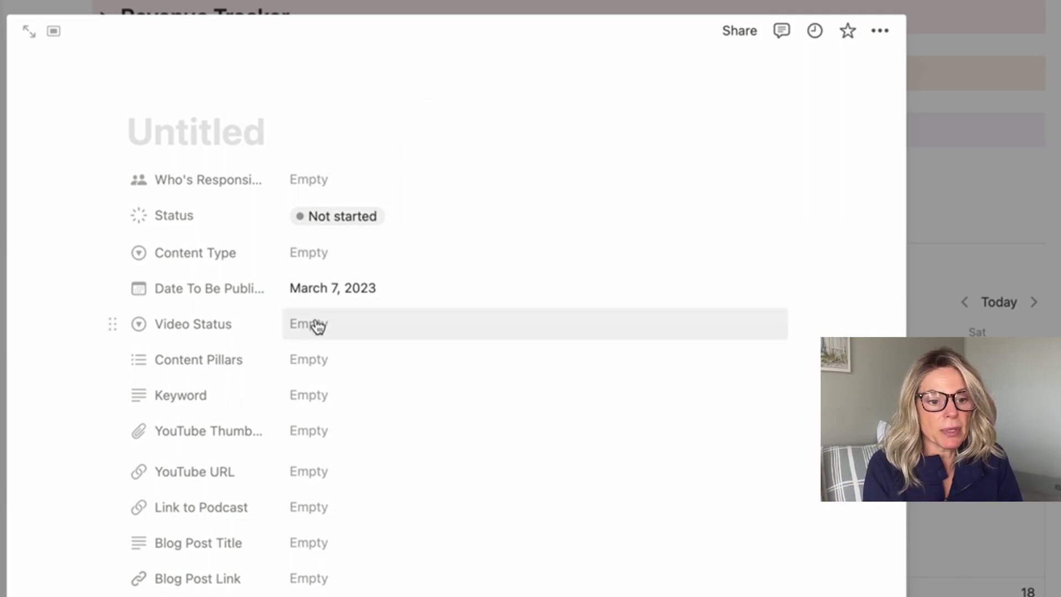
left_click(319, 361)
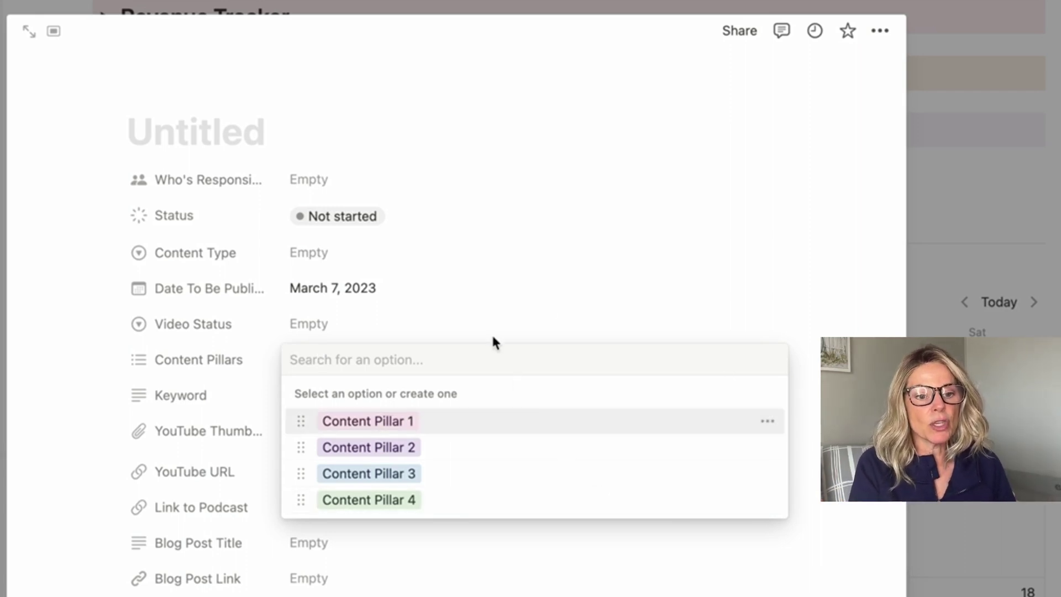
left_click(539, 299)
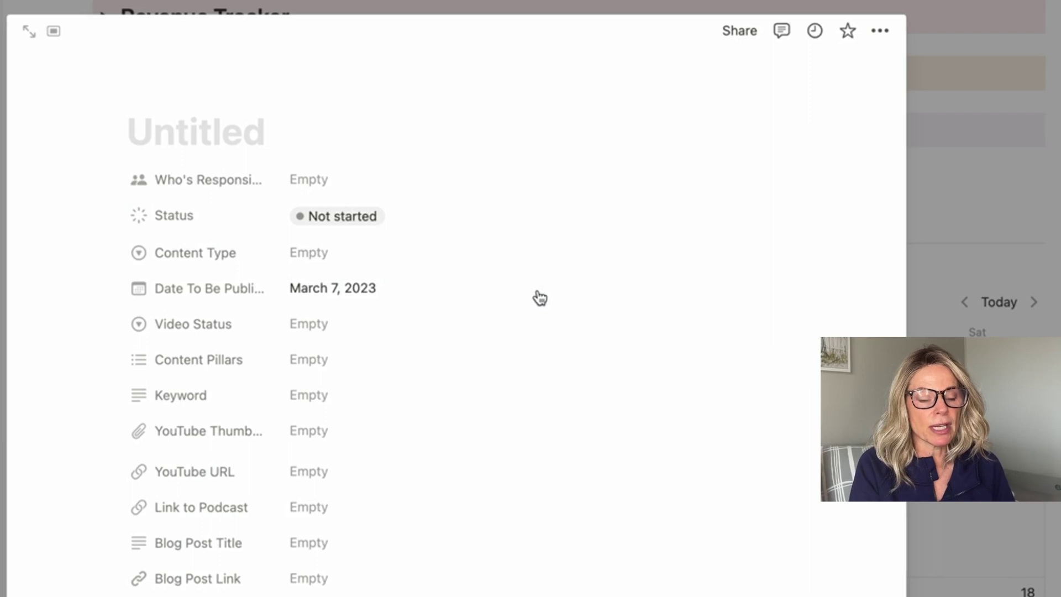
Examine the entry's YouTube, blog, email, sponsorship and podcast properties and close the entry.
scroll(387, 400, "down", 2)
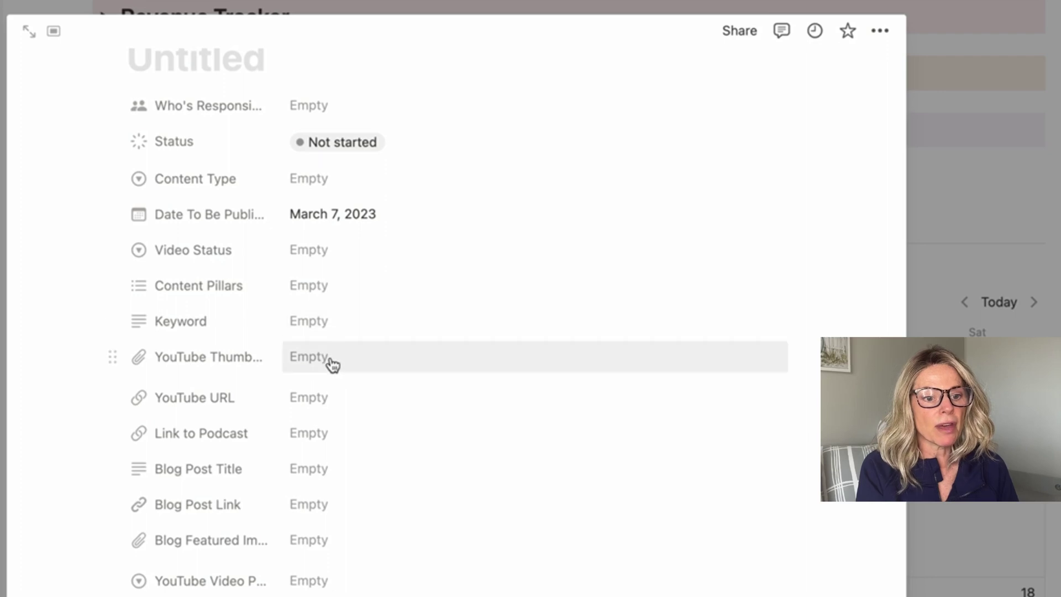
scroll(334, 405, "down", 4)
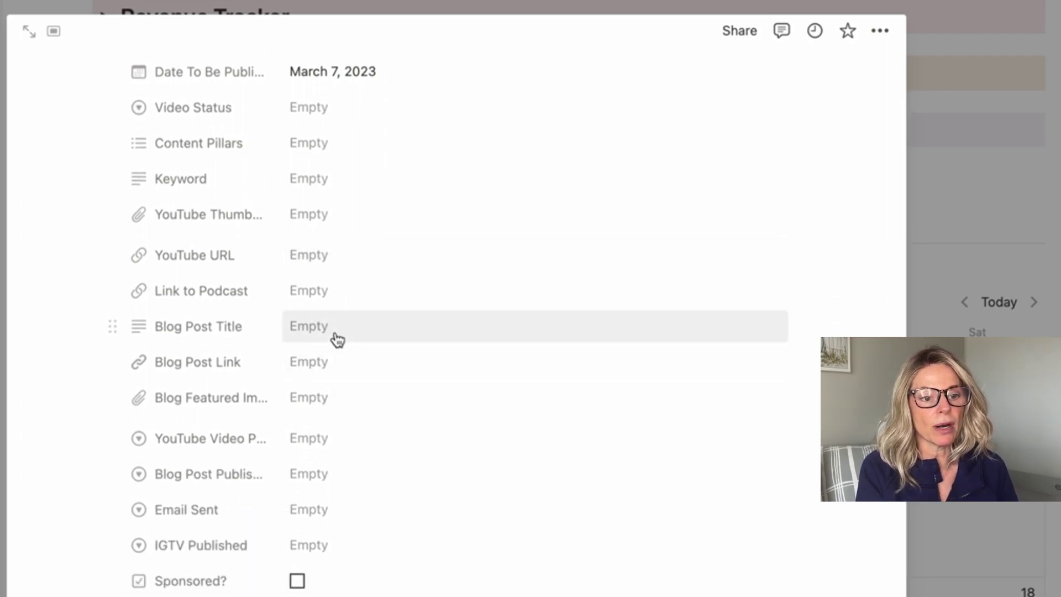
scroll(364, 357, "down", 3)
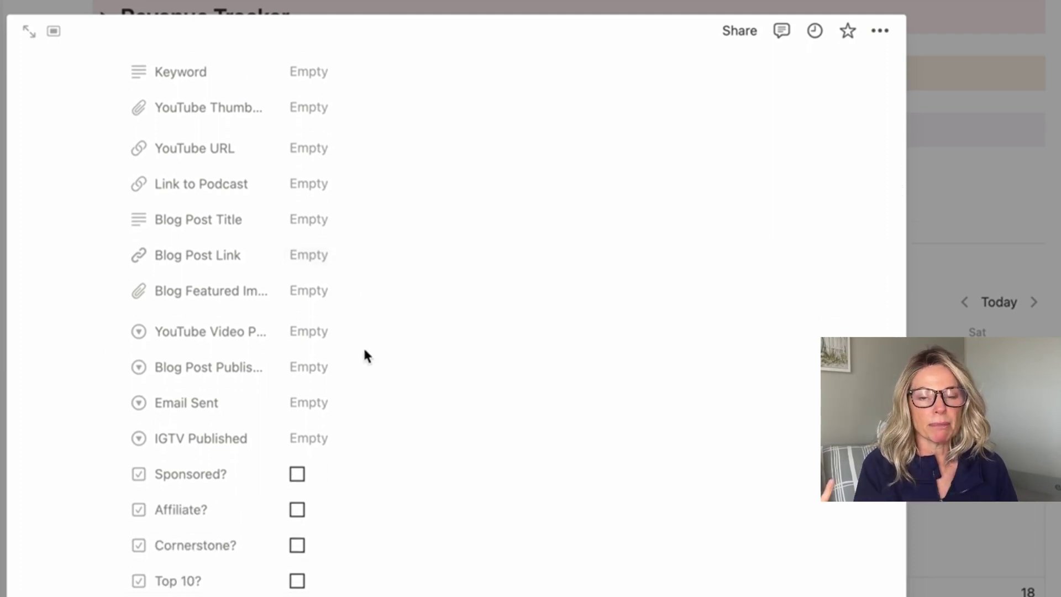
scroll(364, 356, "down", 4)
scroll(365, 357, "down", 2)
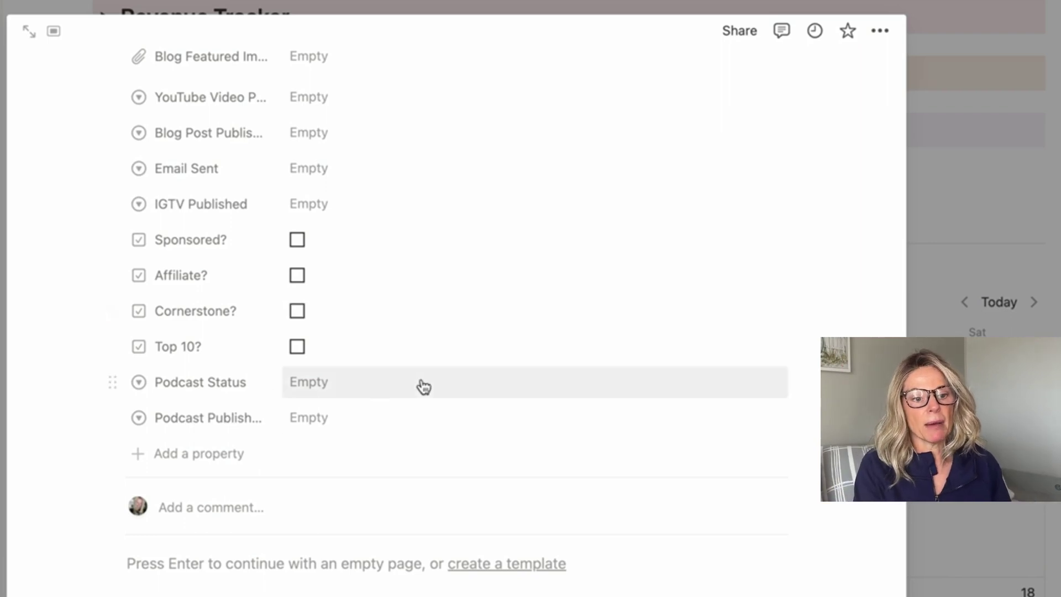
scroll(298, 426, "down", 1)
scroll(302, 427, "down", 2)
scroll(302, 427, "up", 10)
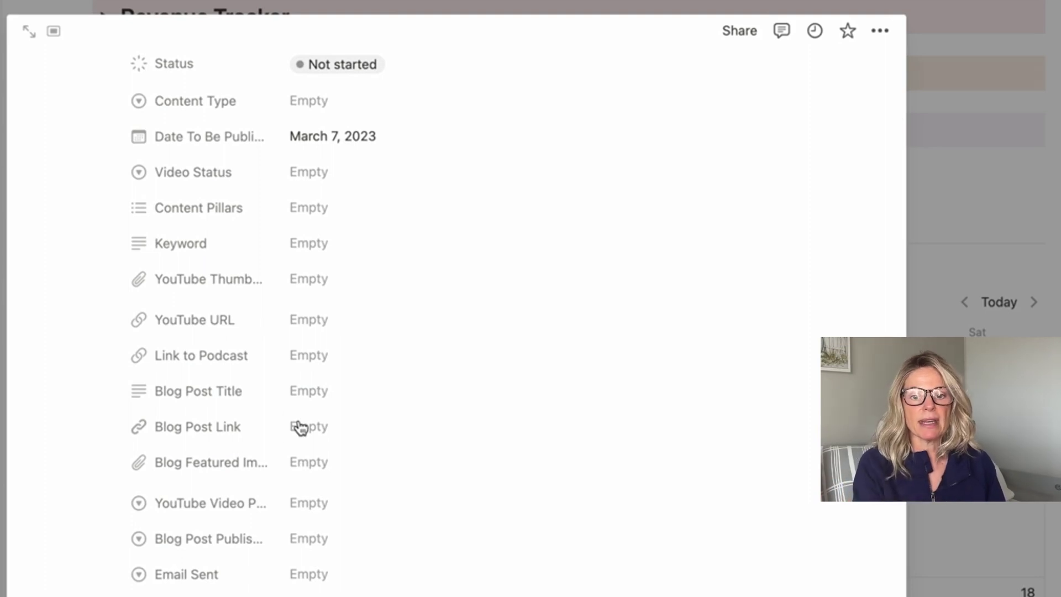
left_click(963, 211)
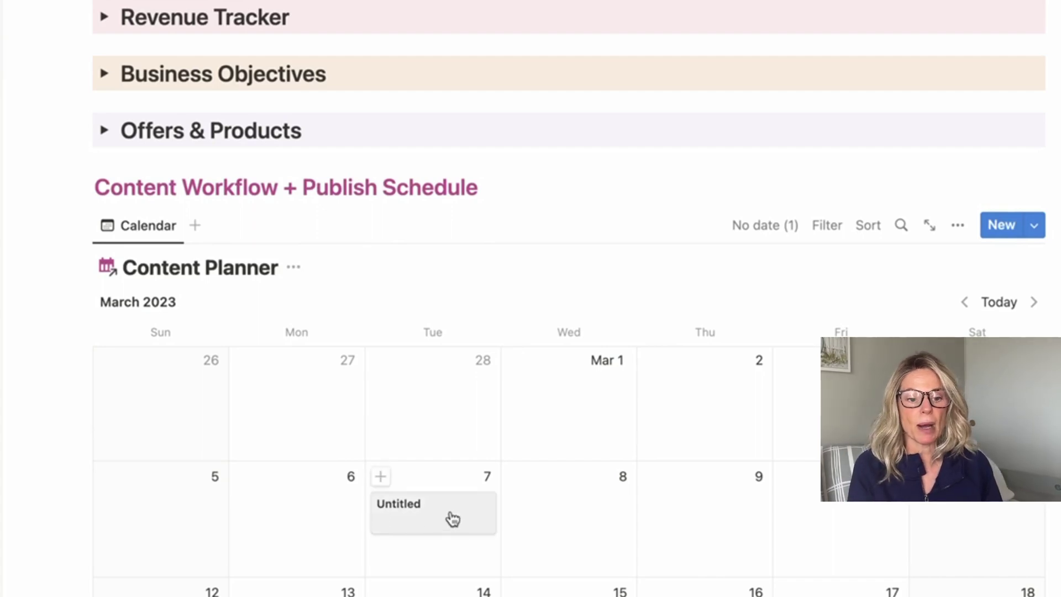
Review the Content Planner calendar and switch to the other business dashboard that includes a Target Tracker and Subscription Tracker.
scroll(452, 519, "down", 3)
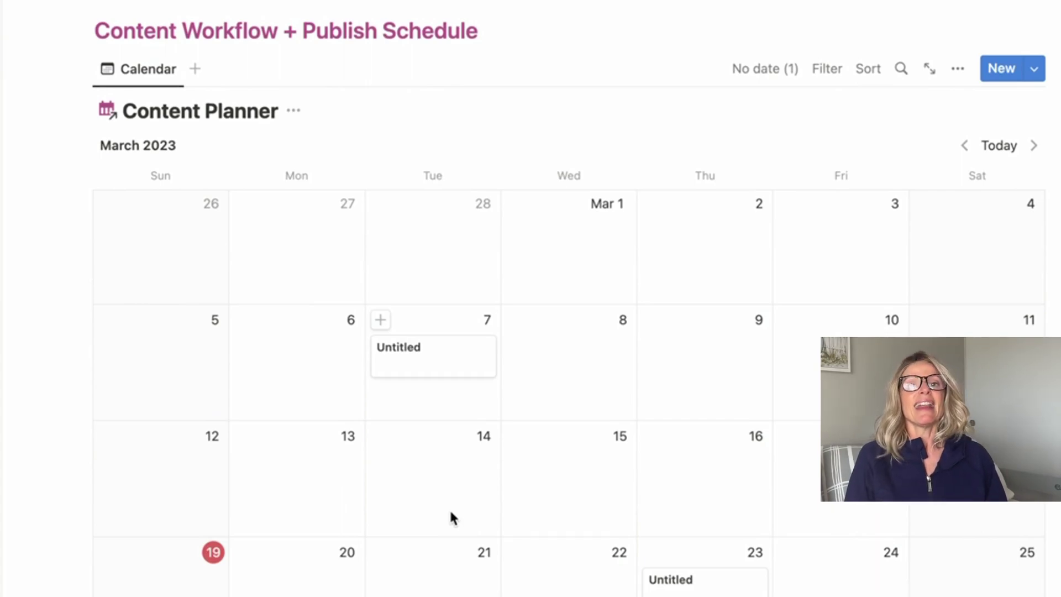
scroll(451, 511, "up", 15)
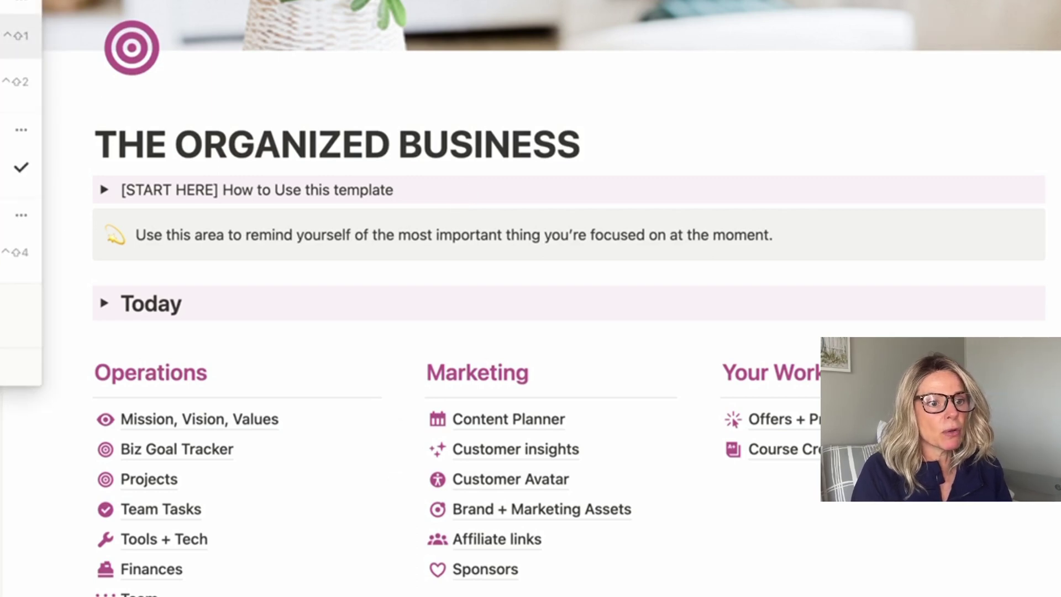
key("Escape")
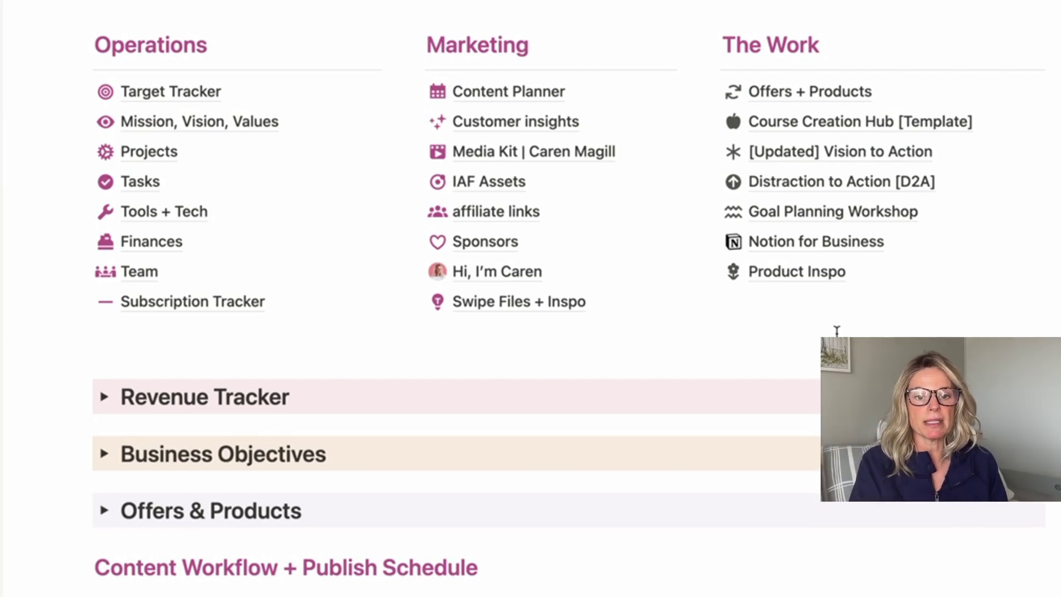
Examine the IAF Central Hub dashboard's page links, collapsed tracker sections and the Content Workflow + Publish Schedule calendar for March 2023.
scroll(837, 331, "down", 1)
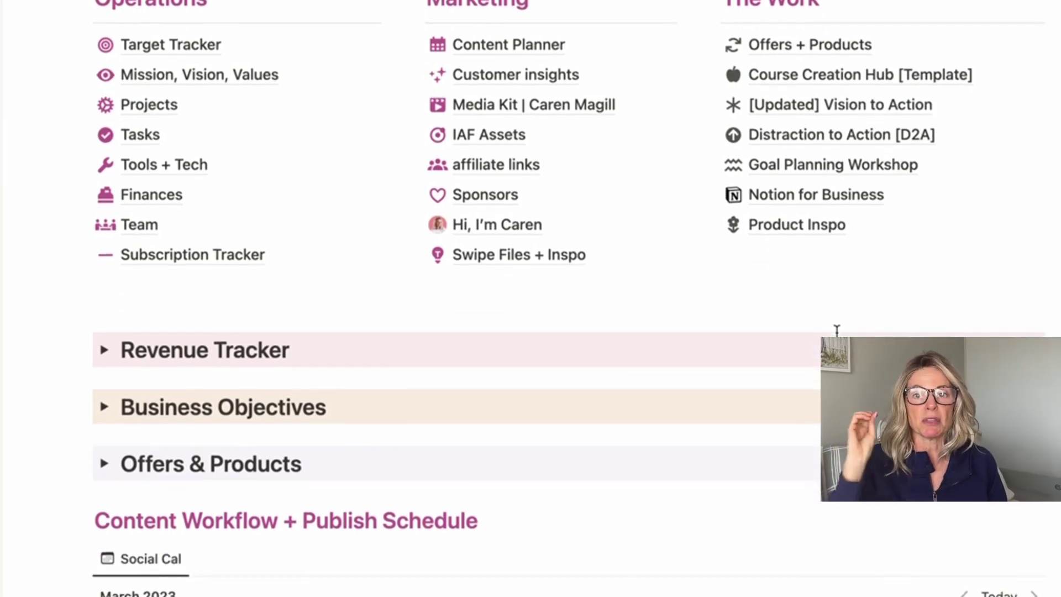
scroll(837, 331, "down", 8)
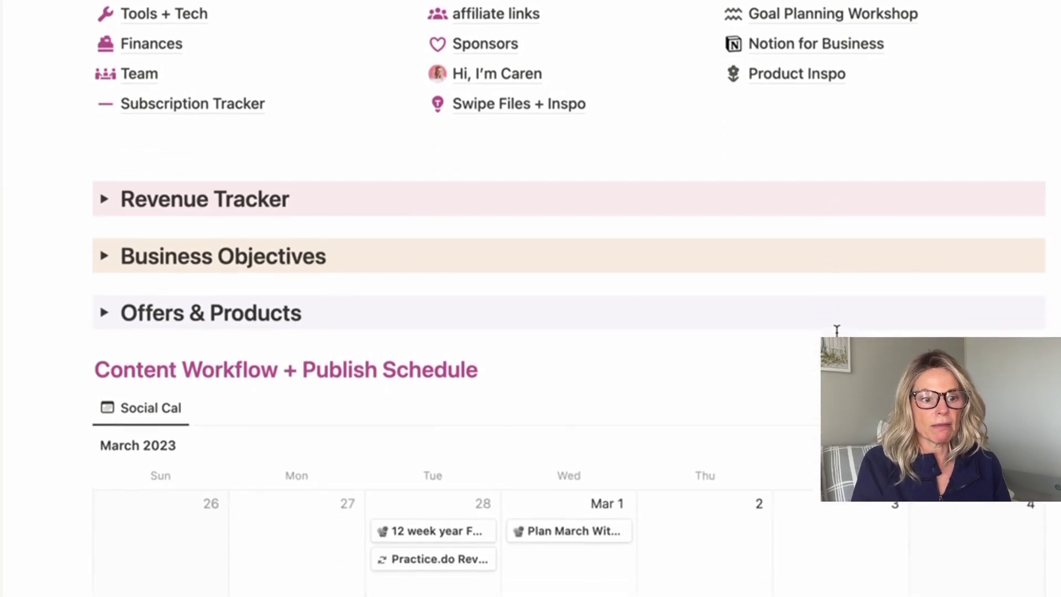
scroll(837, 331, "down", 7)
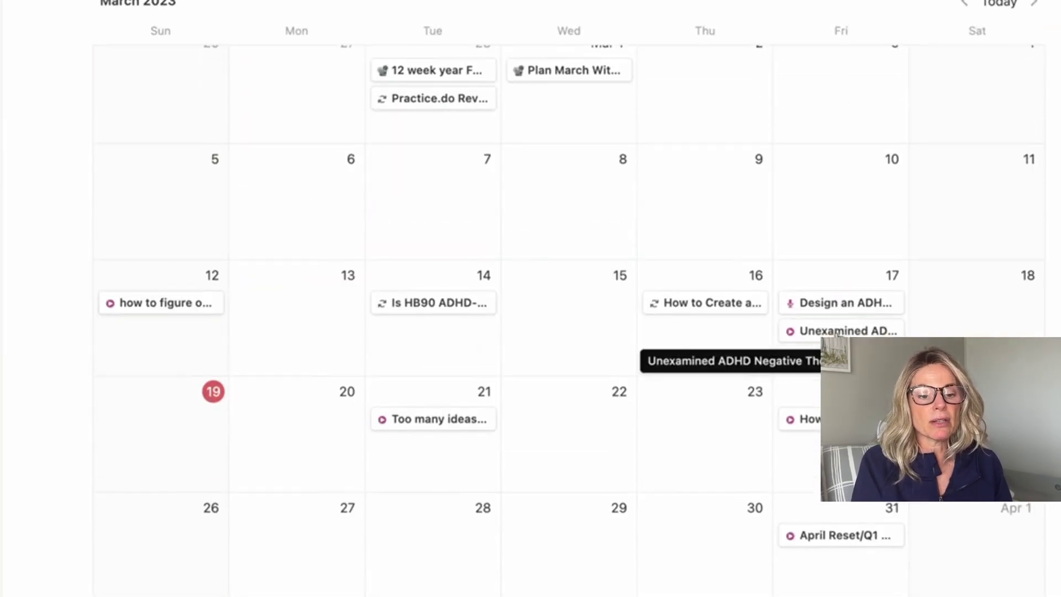
scroll(618, 301, "up", 9)
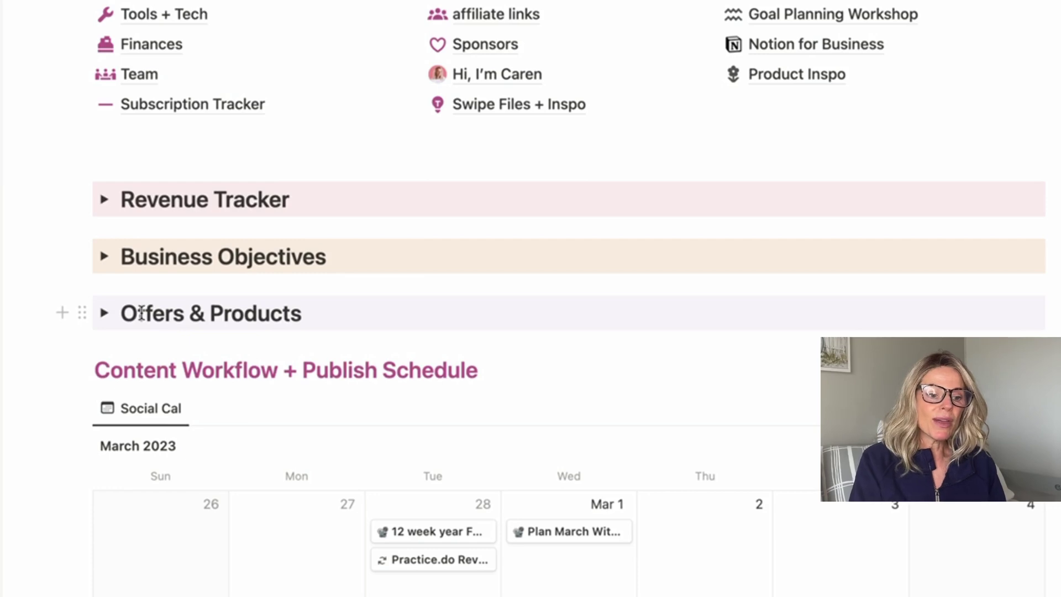
scroll(141, 313, "up", 9)
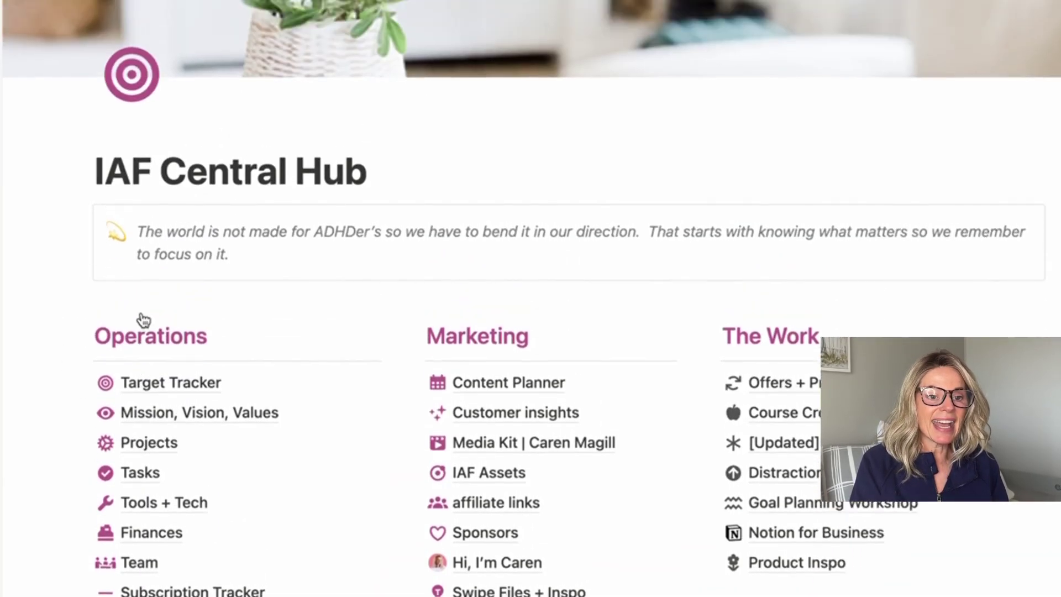
scroll(143, 319, "up", 2)
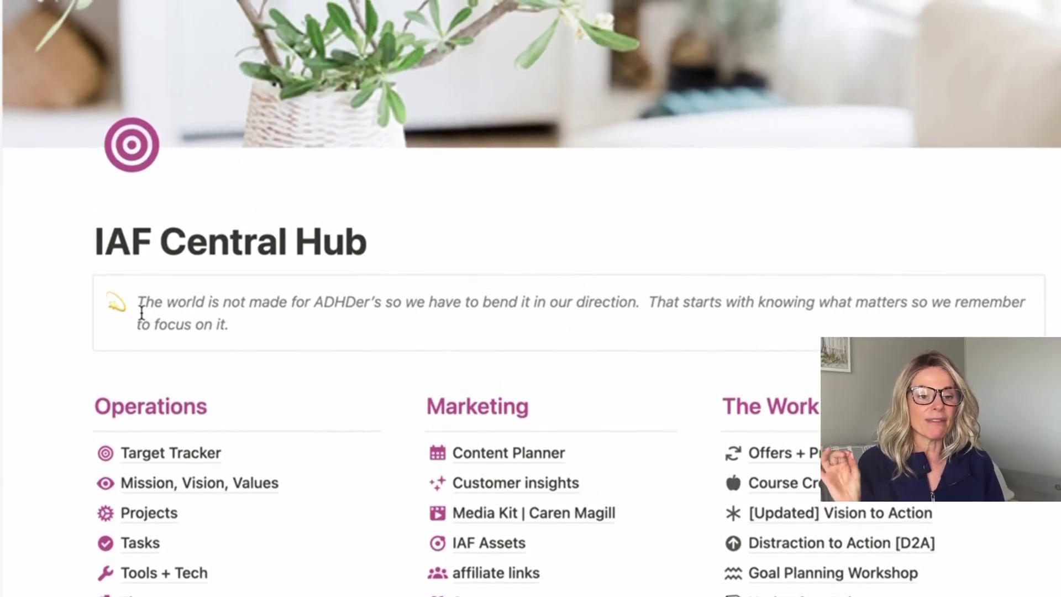